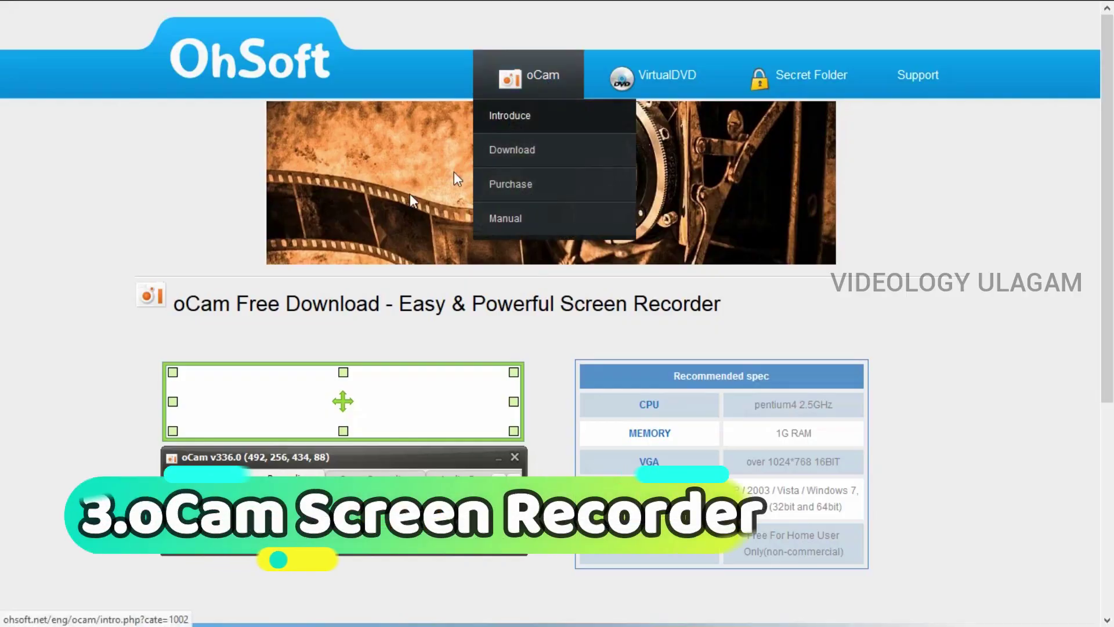
- Go to oCam's Download.com page and start downloading oCam with Download Now
scroll(117, 232, "down", 4)
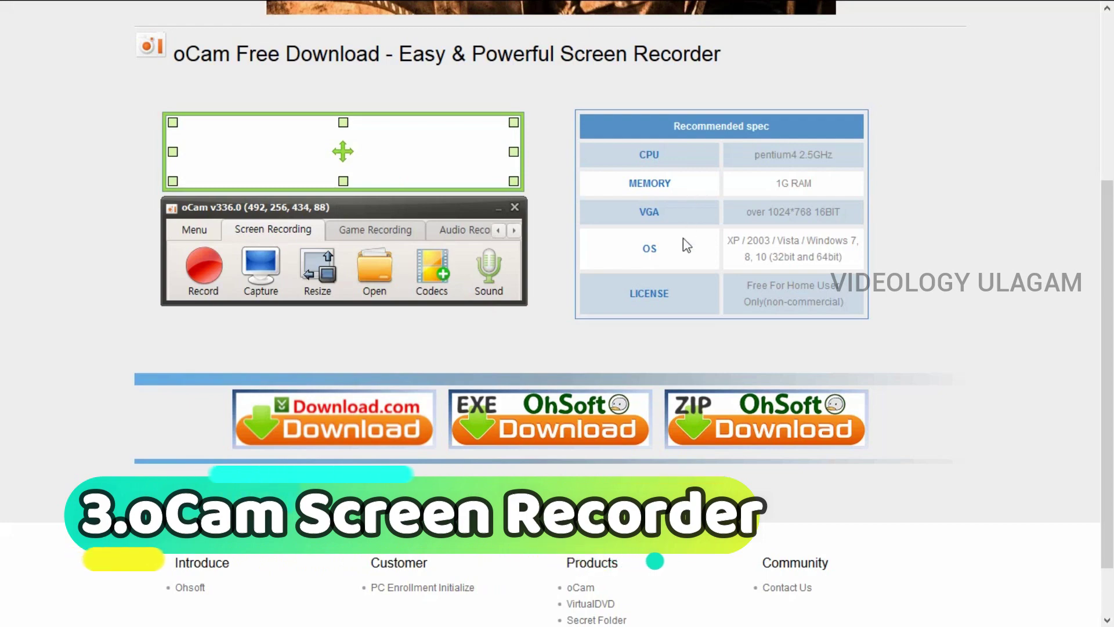
scroll(464, 290, "down", 1)
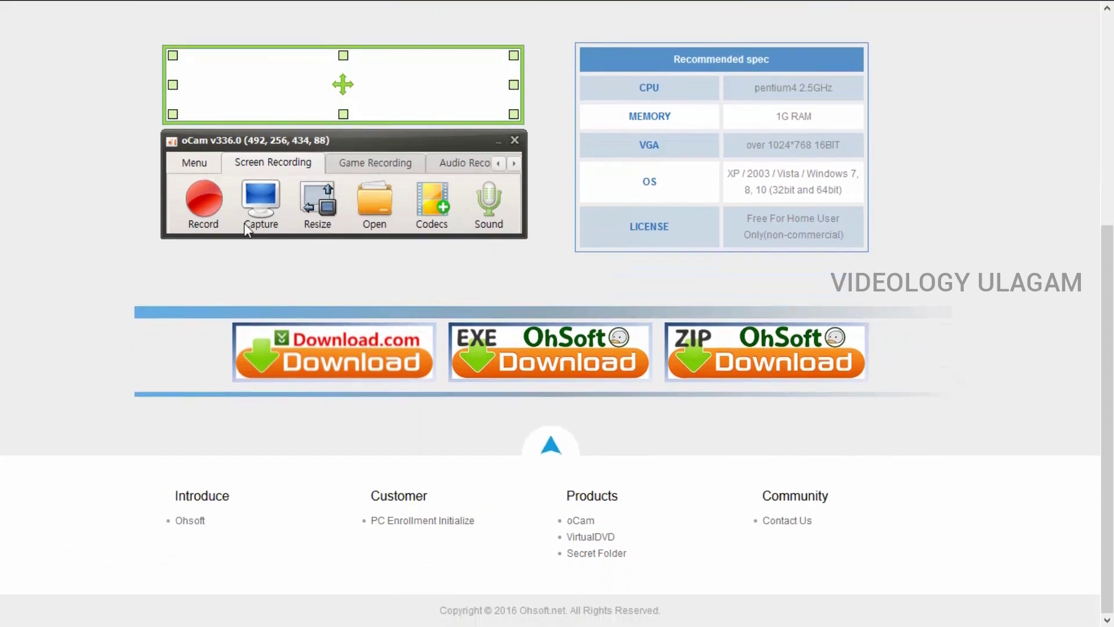
left_click(340, 364)
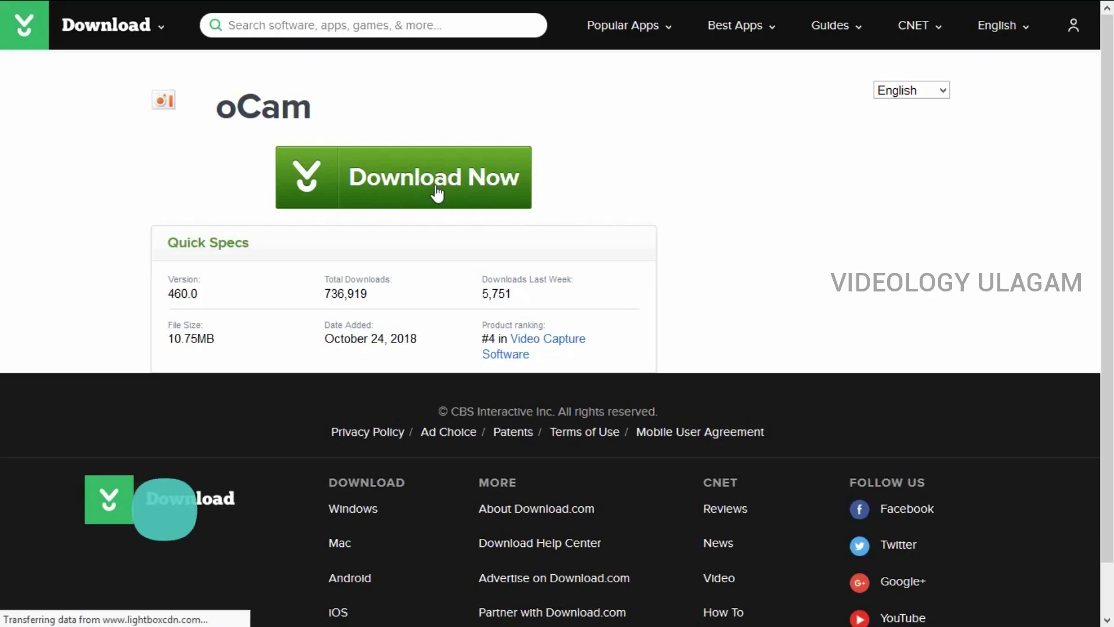
mouse_move(179, 342)
left_mouse_down()
mouse_move(169, 343)
mouse_move(222, 343)
mouse_move(166, 346)
left_mouse_up()
left_click(426, 182)
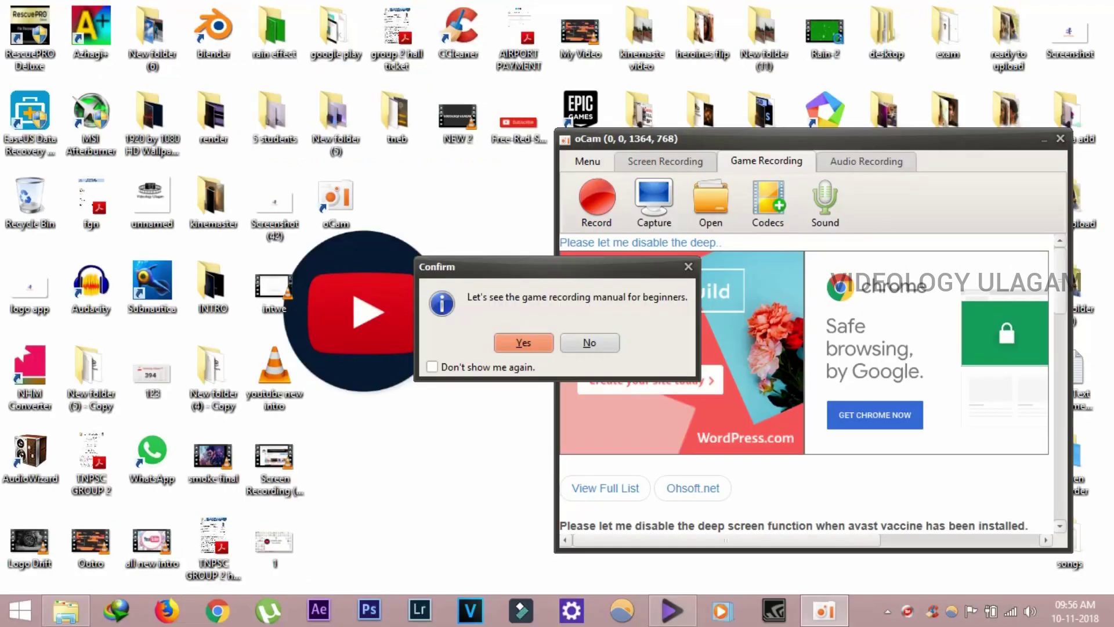
- Start a full-screen desktop recording from oCam's Screen Recording tab and minimize oCam
left_click(665, 162)
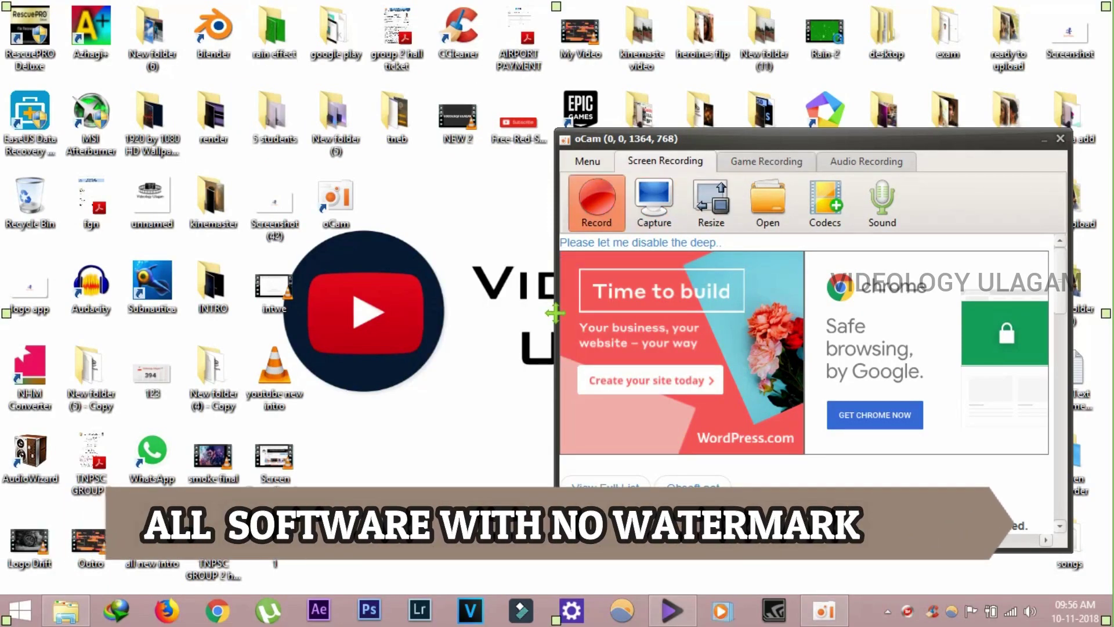
left_click(596, 203)
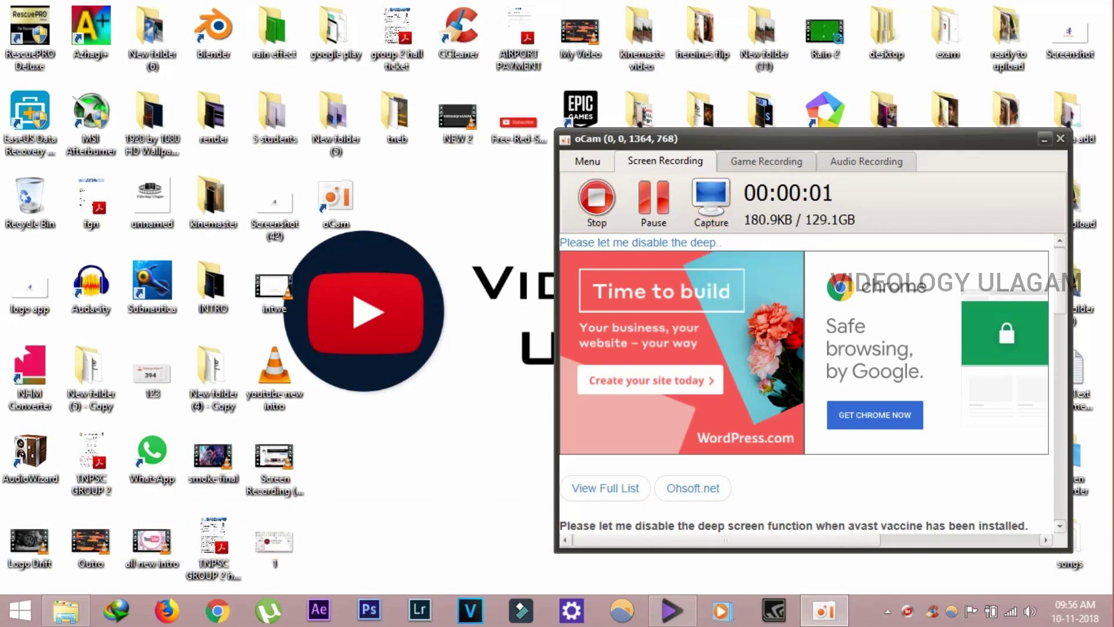
left_click(1044, 139)
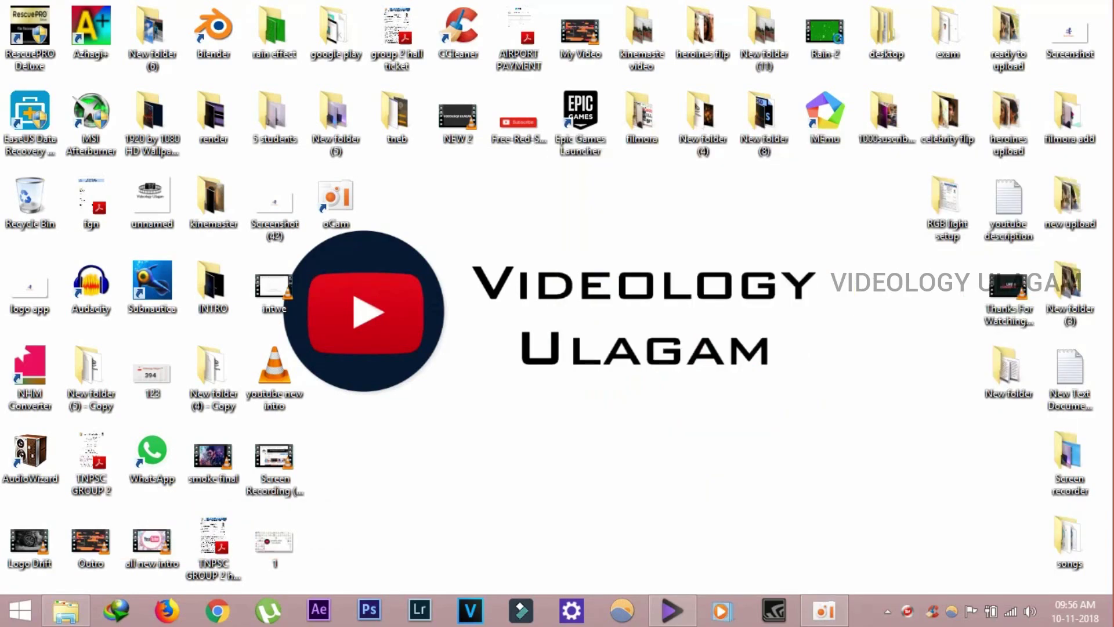
- Refresh the desktop and drag selection boxes while recording, then restore oCam and stop at 00:00:17
right_click(501, 215)
left_click(522, 261)
left_click_drag(507, 191, 706, 364)
left_click_drag(842, 226, 473, 394)
right_click(605, 257)
left_click(638, 301)
right_click(625, 222)
left_click(668, 271)
left_click_drag(818, 263, 519, 366)
left_click(824, 612)
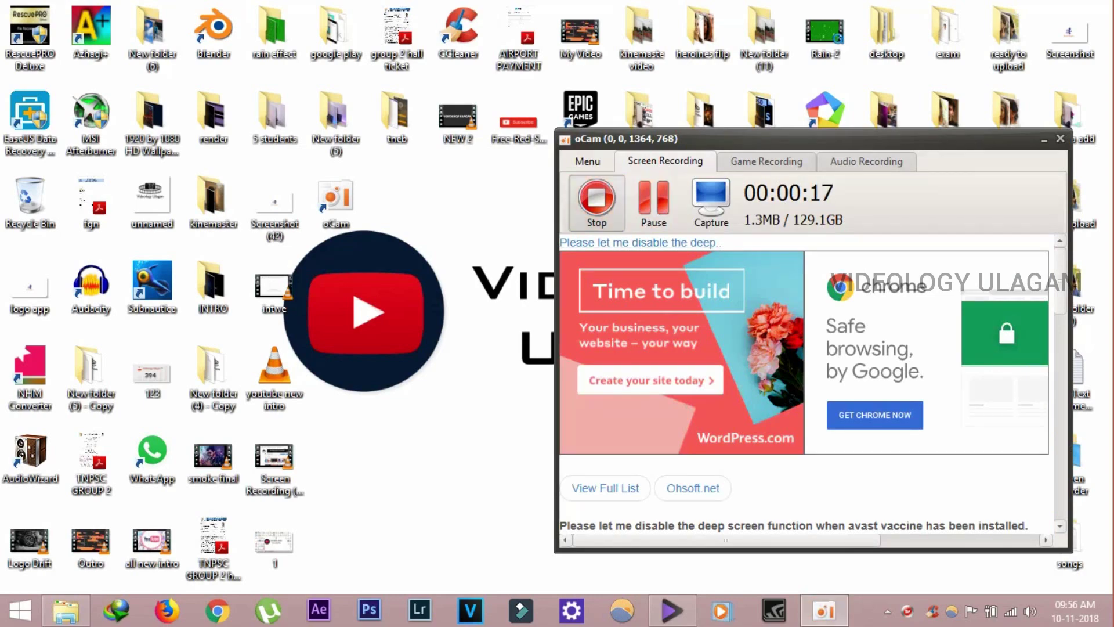
left_click(597, 197)
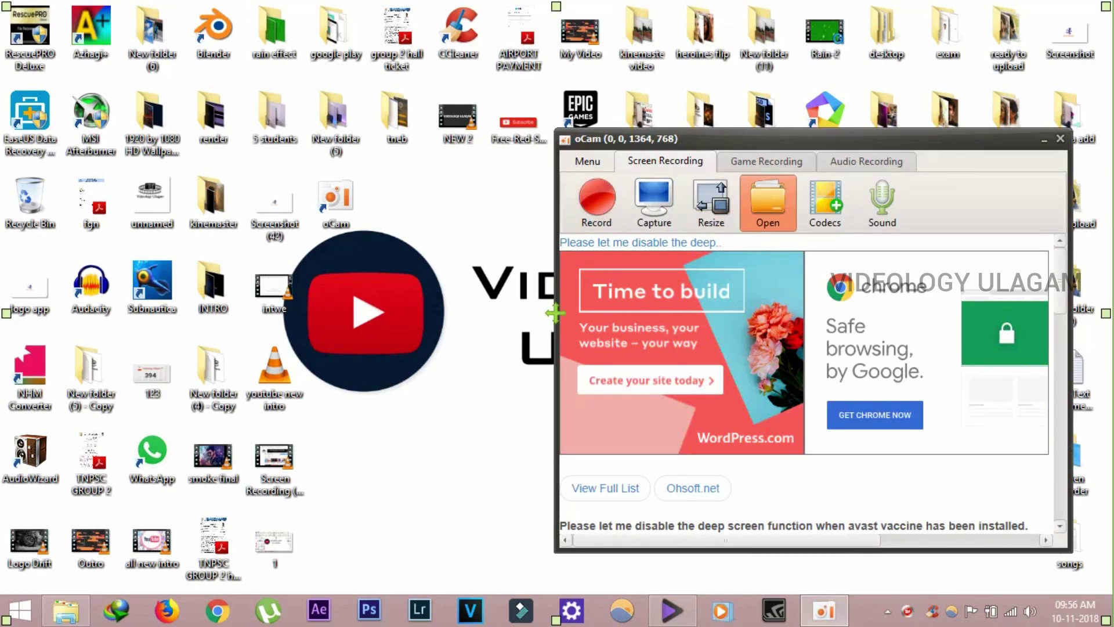
- Play the newest recording, Record_2018_11_10_09_56_21_404.mp4, full screen in VLC from oCam's folder
left_click(768, 203)
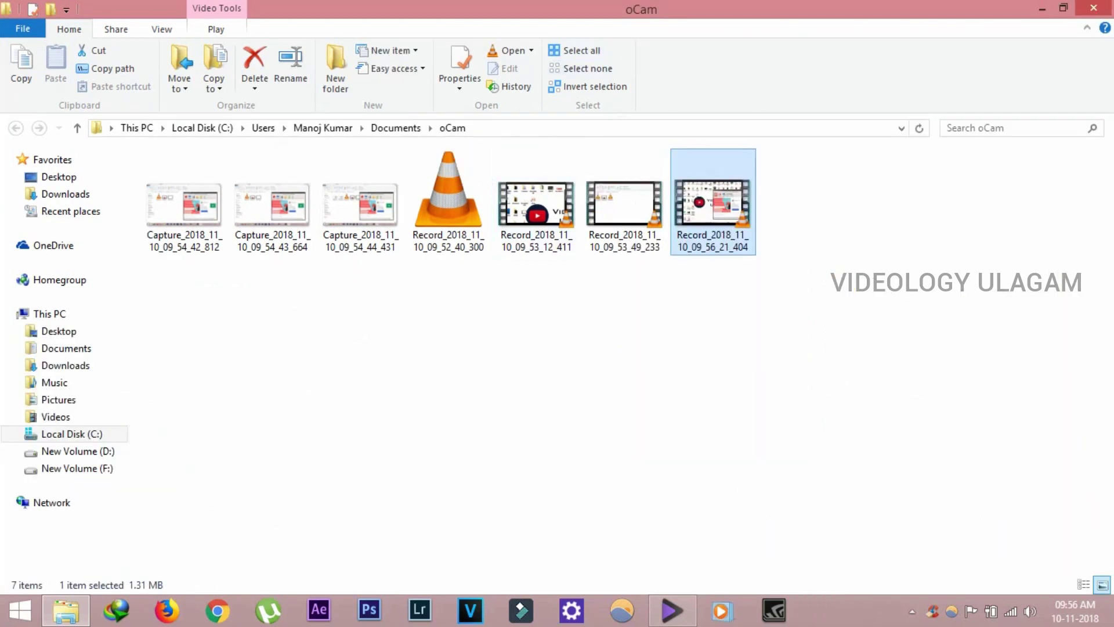
left_click(725, 325)
double_click(714, 203)
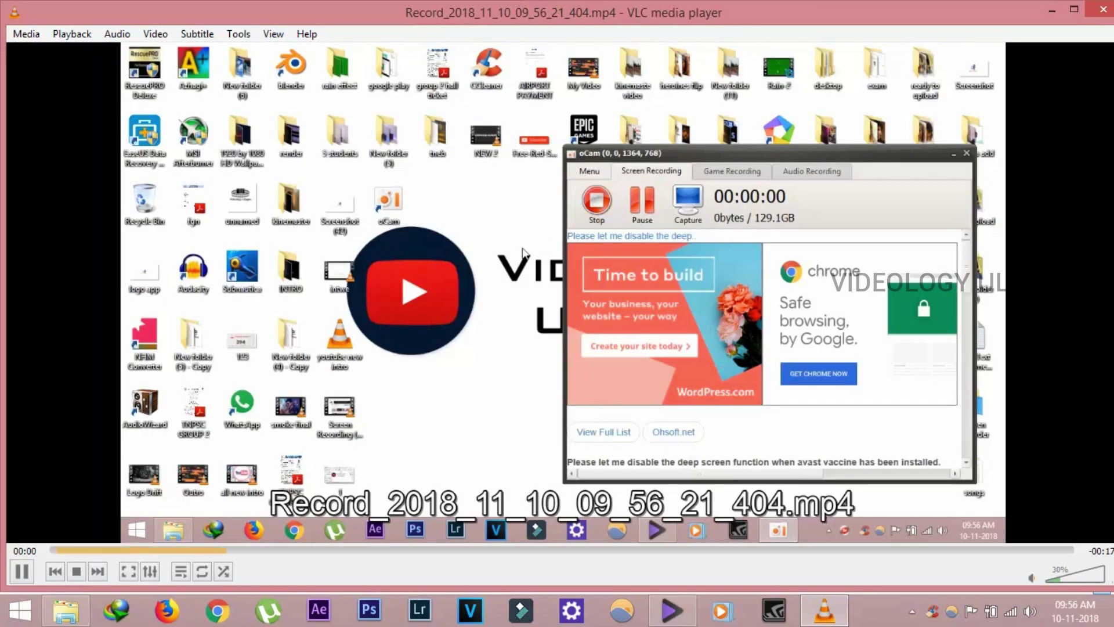
double_click(522, 253)
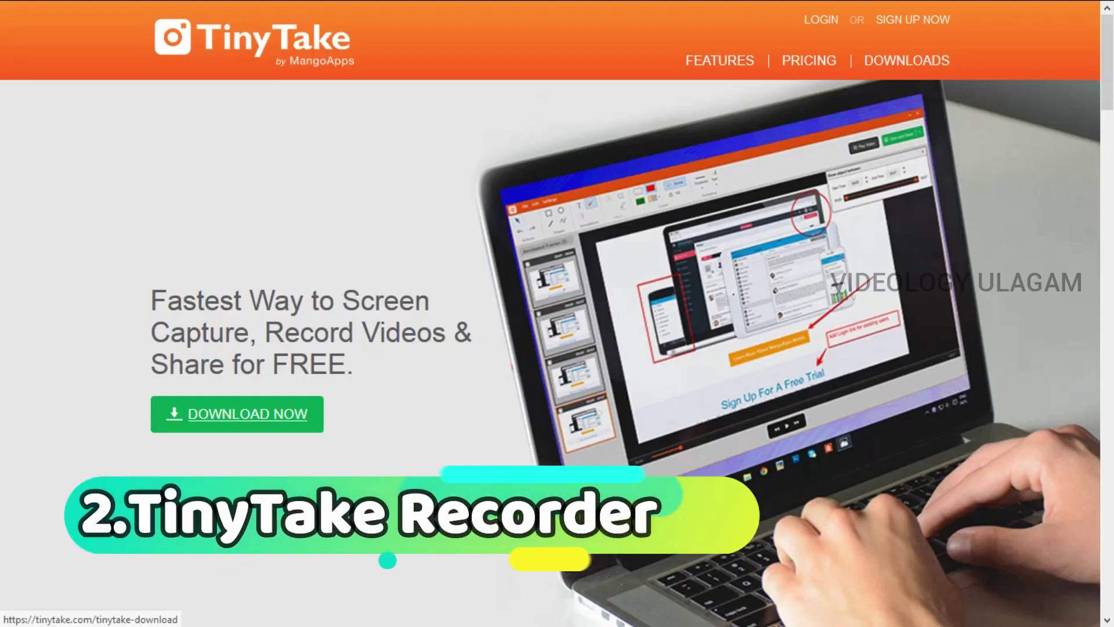
- Start the TinyTake for Windows download from the Downloads page and glance at the Mac section
scroll(557, 313, "down", 2)
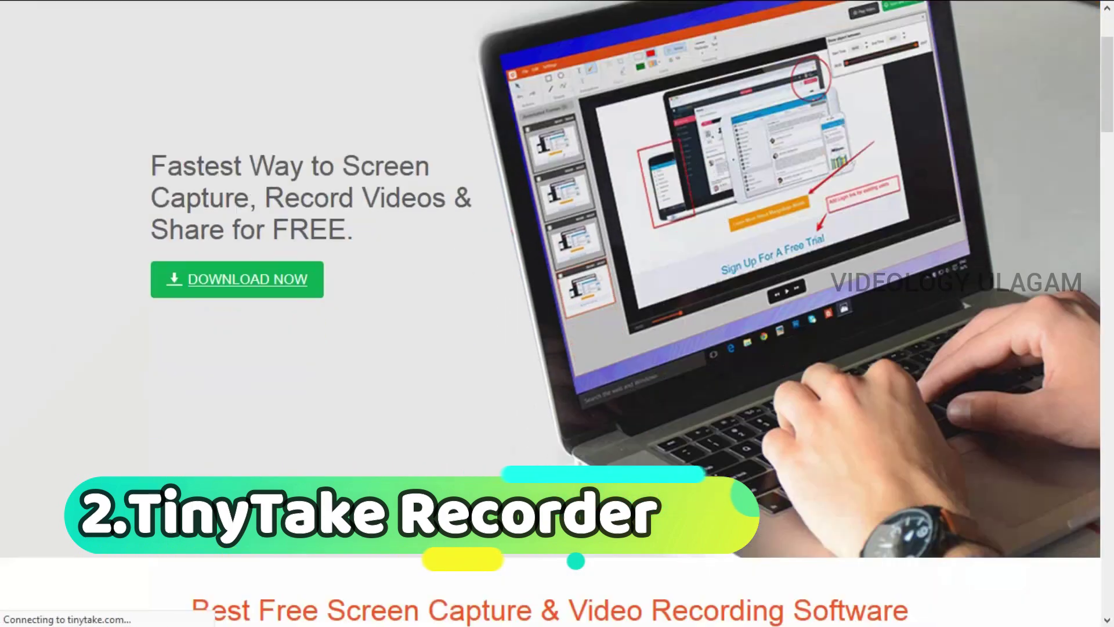
scroll(557, 314, "down", 4)
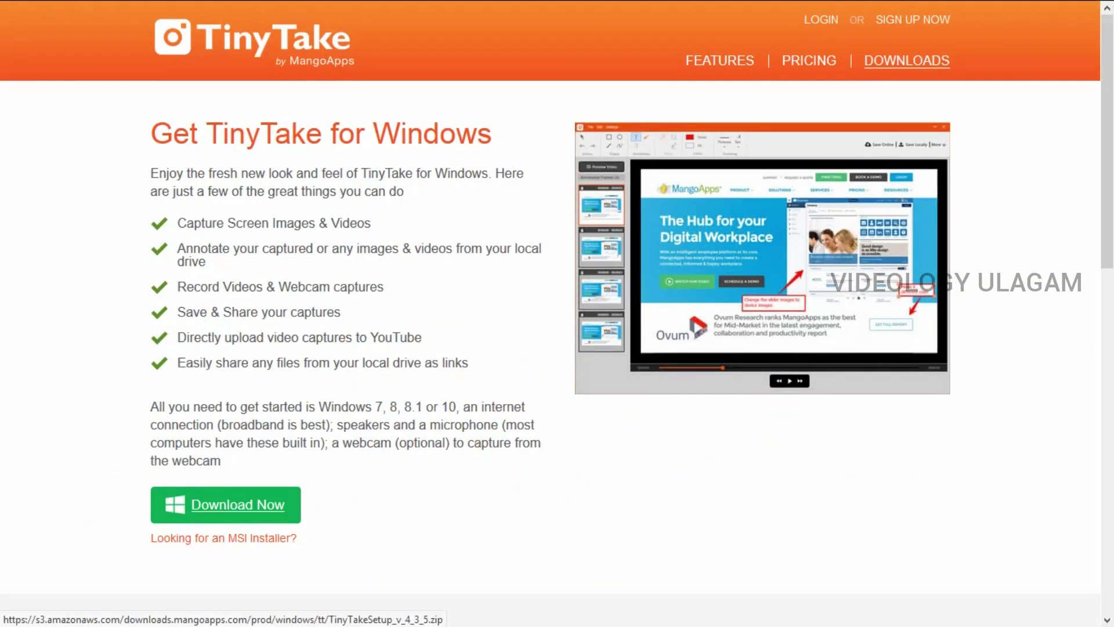
left_click(226, 504)
scroll(226, 505, "down", 5)
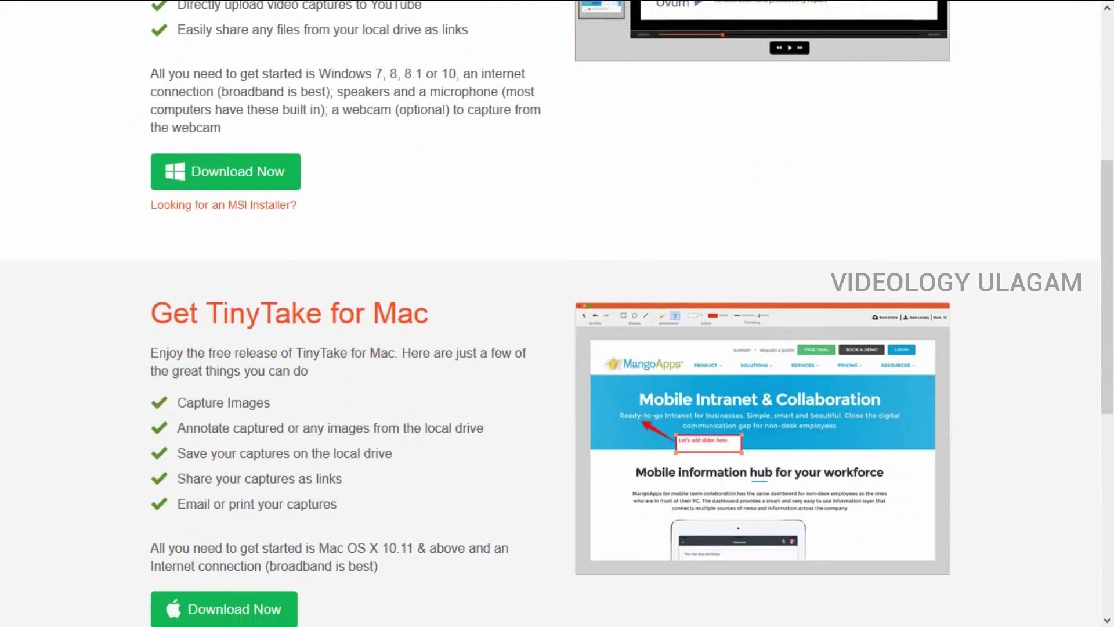
scroll(557, 313, "up", 5)
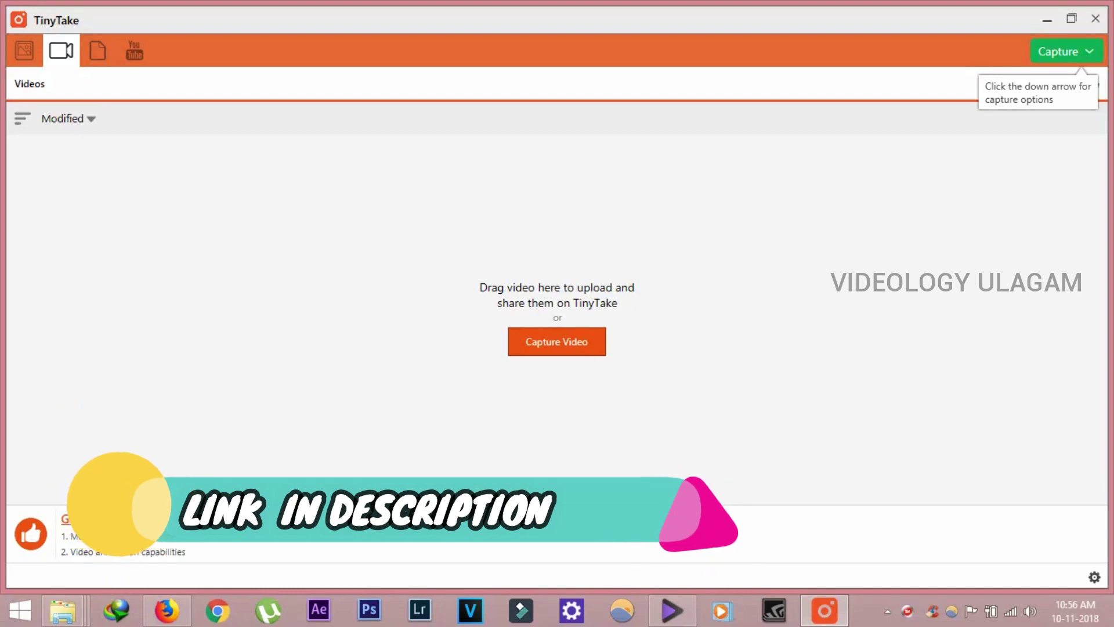
- Start a new TinyTake video capture and select the whole screen as the capture area
left_click(556, 341)
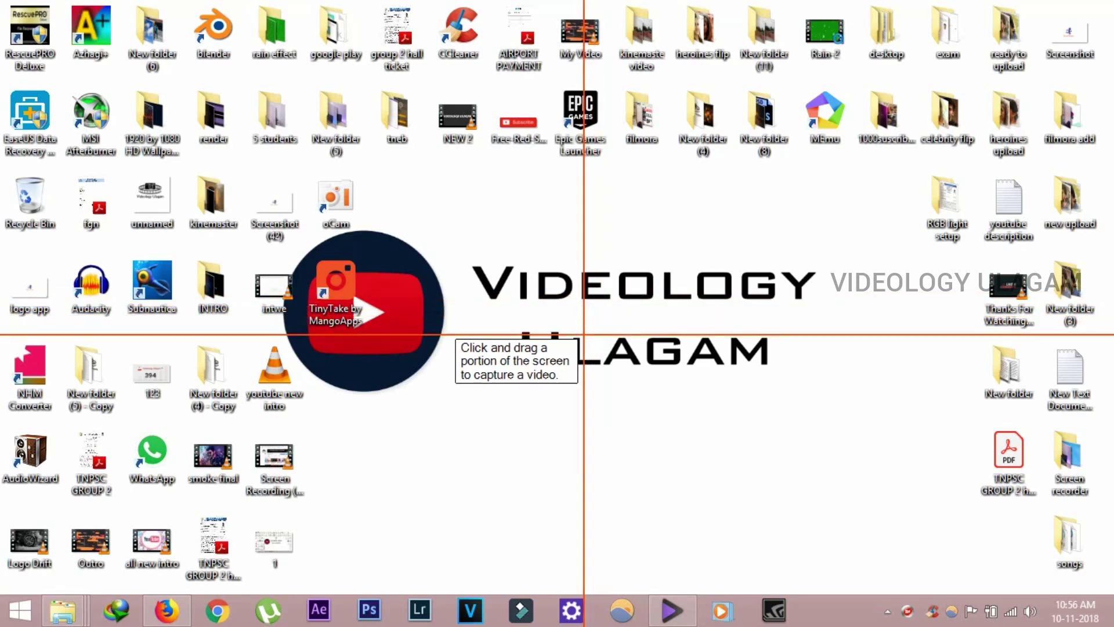
key("Escape")
left_click_drag(0, 1, 1110, 595)
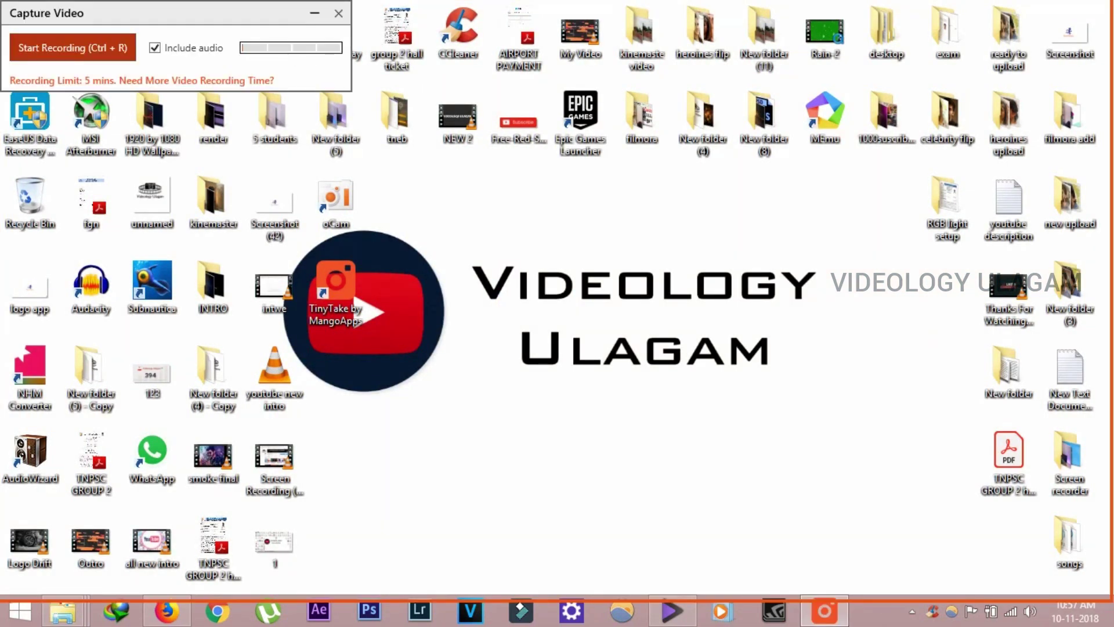
- Record the desktop with Ctrl+R, hide the capture panel, then restore it and finish
key("ctrl+r")
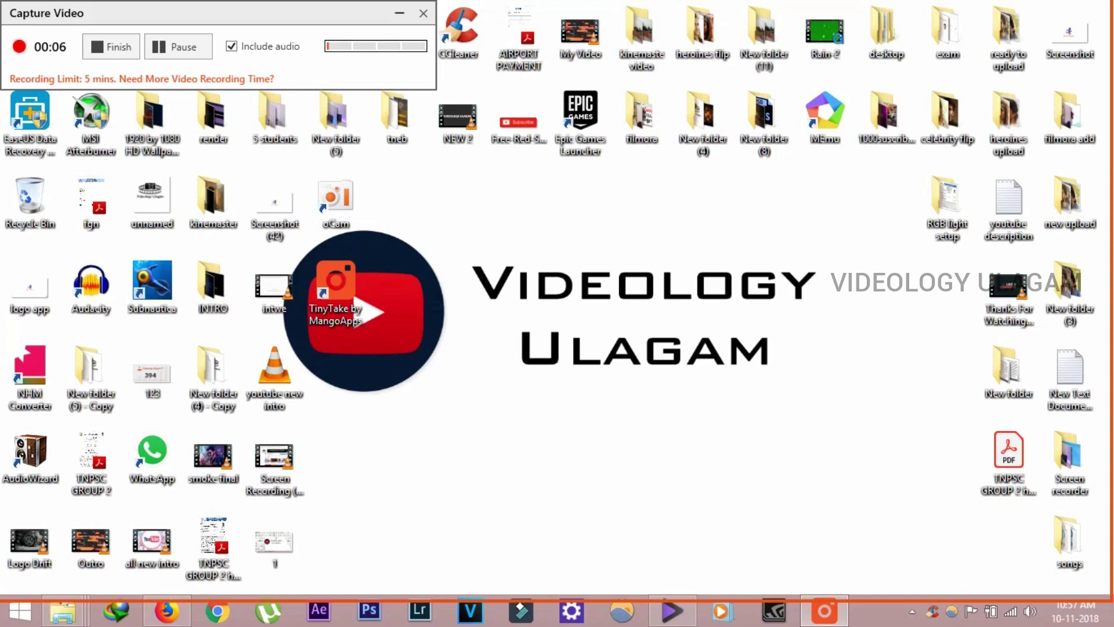
left_click(399, 13)
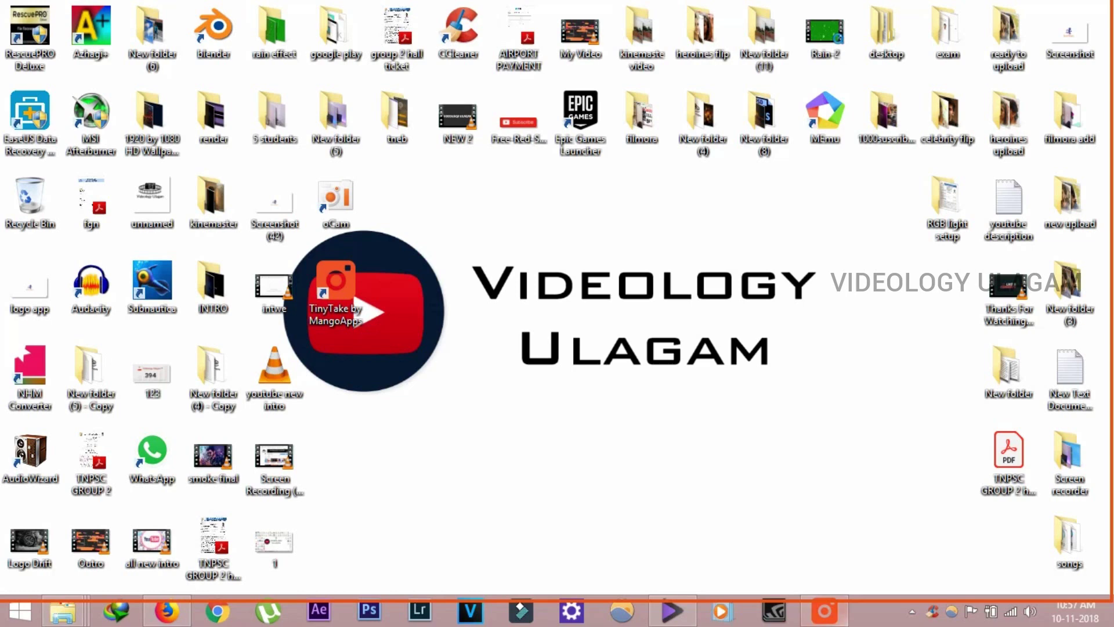
left_click(825, 611)
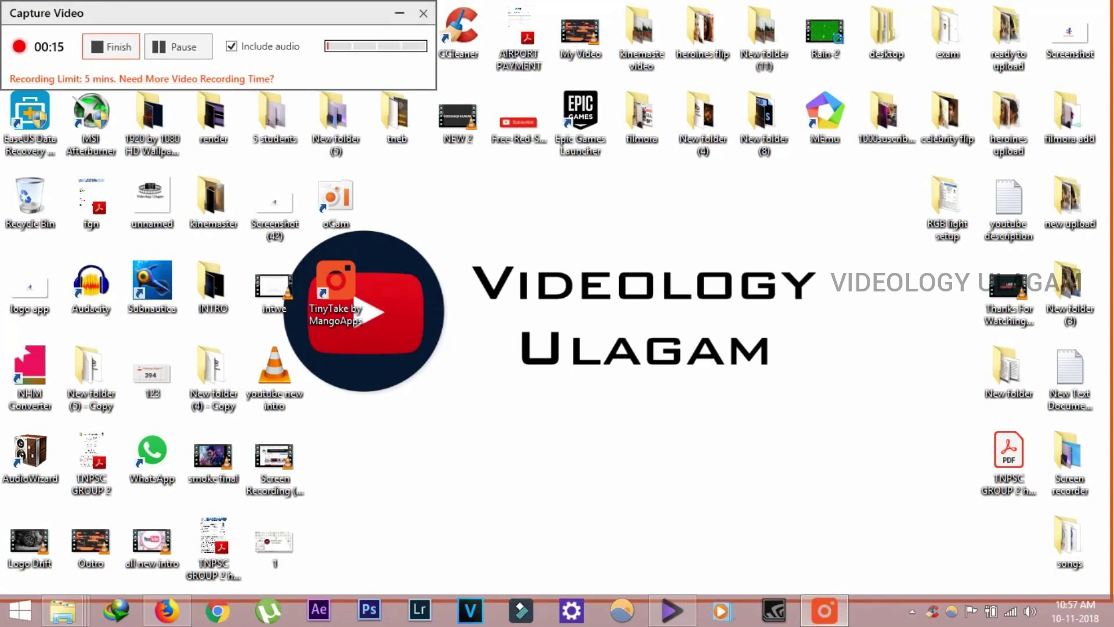
left_click(125, 51)
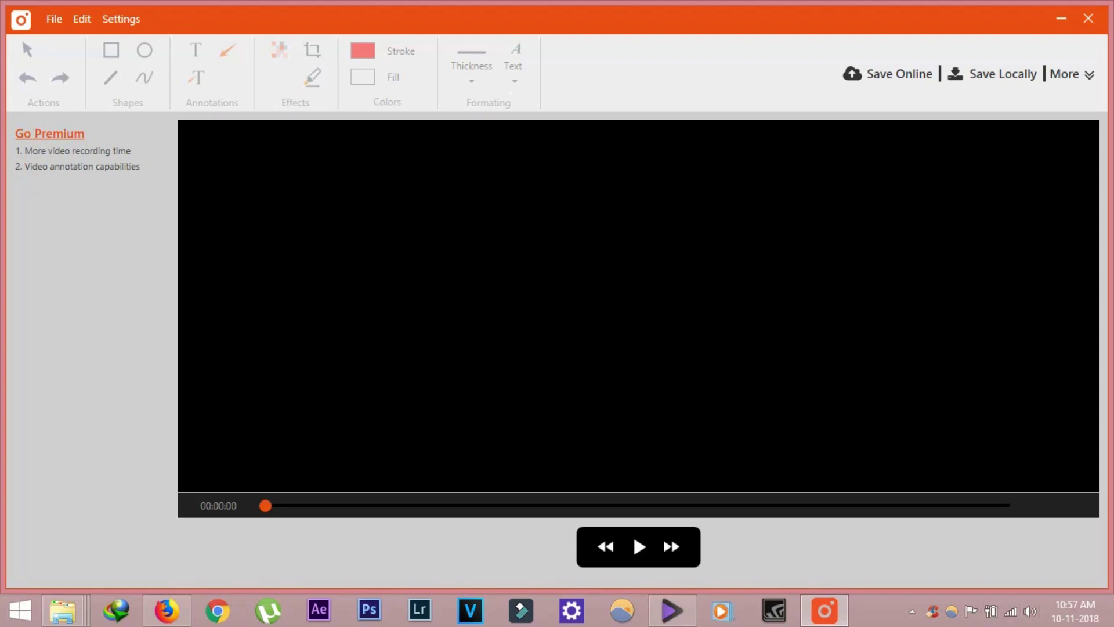
- Play the recorded clip in TinyTake's preview, then bring up the Save As dialog
key("space")
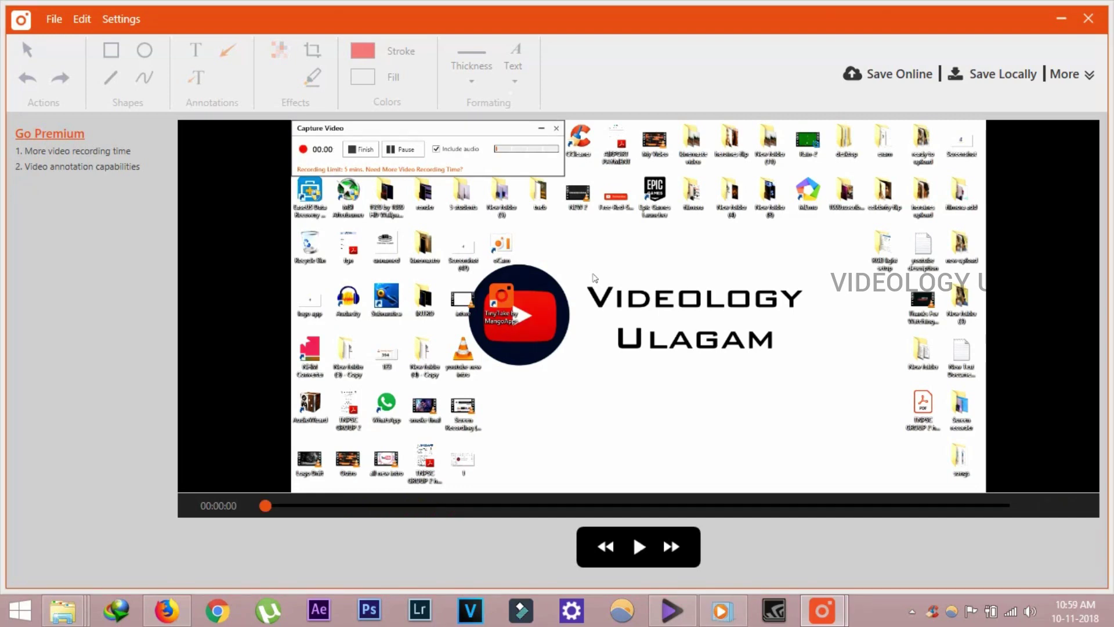
key("ctrl+s")
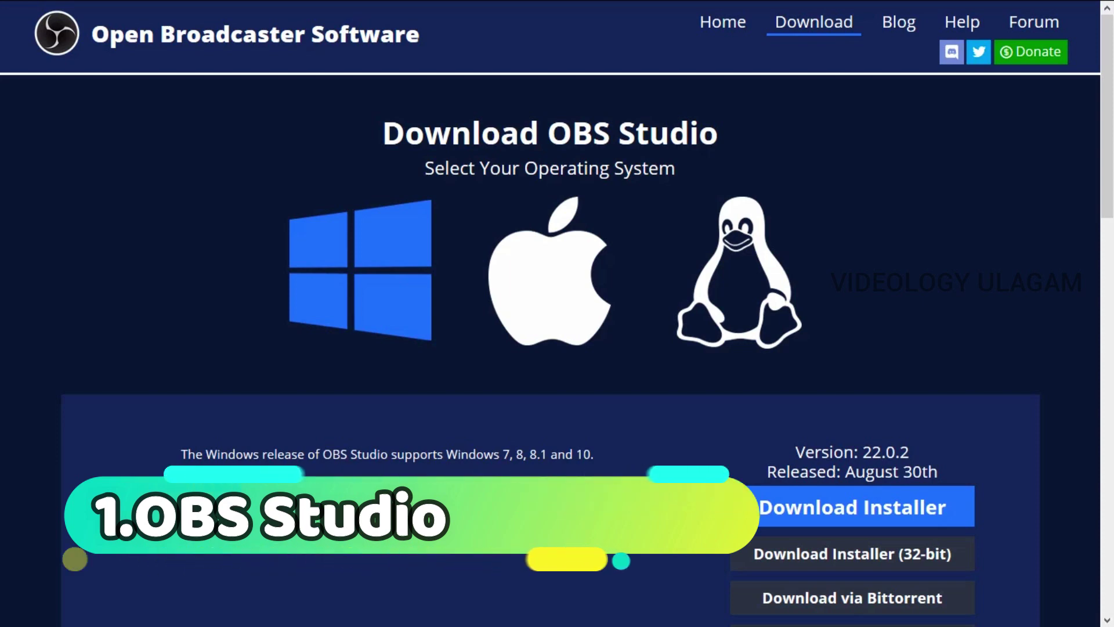
left_click_drag(382, 133, 690, 134)
left_click(549, 279)
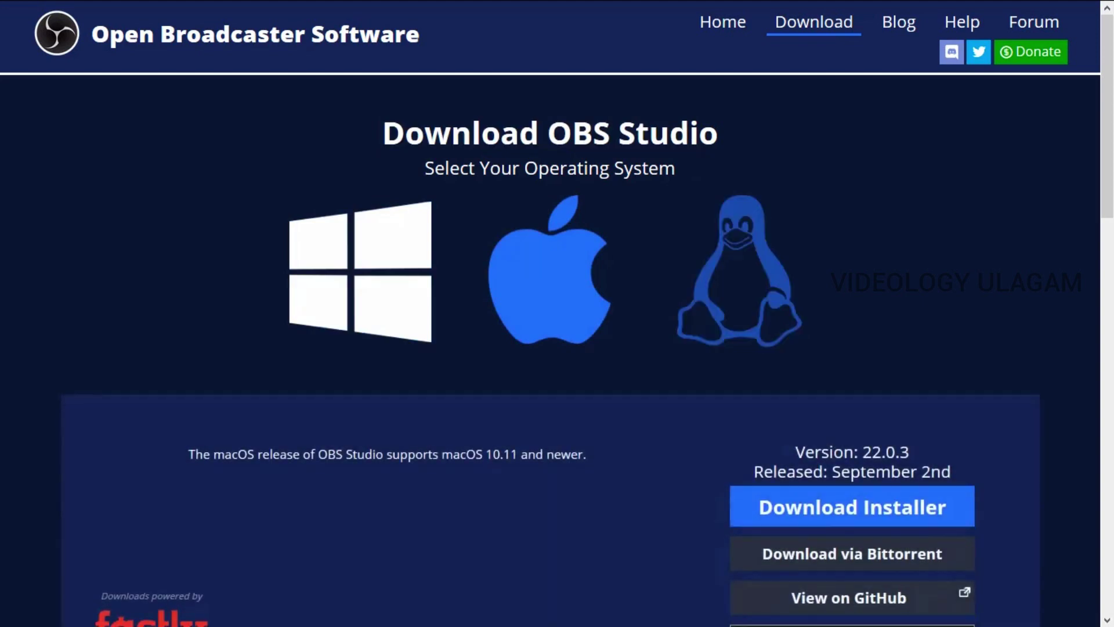
left_click(740, 278)
left_click(550, 279)
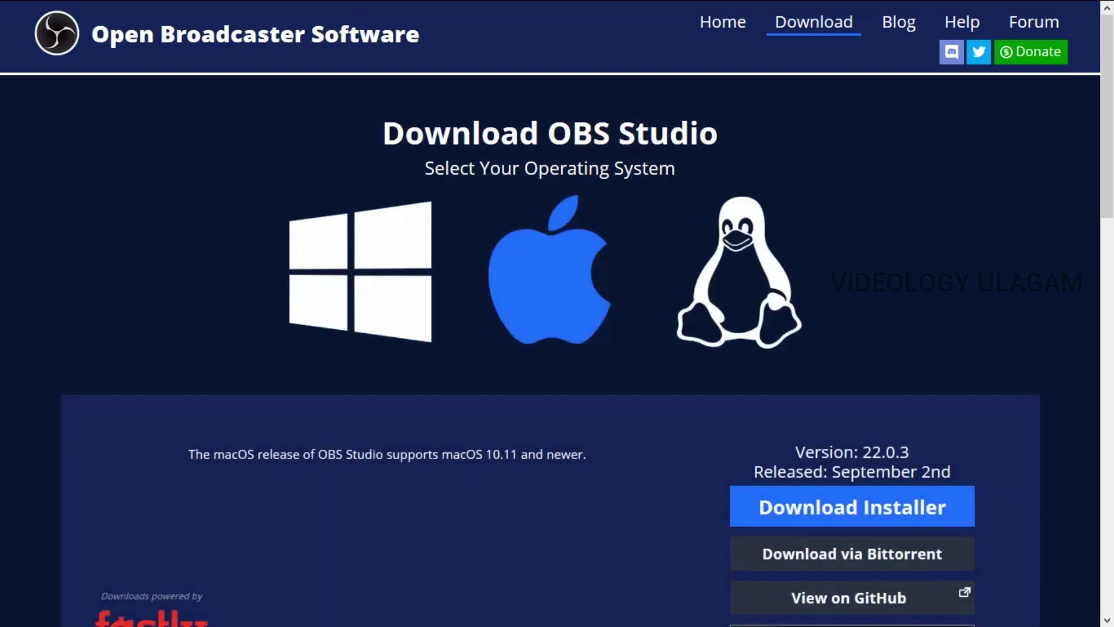
scroll(558, 314, "down", 3)
left_click_drag(830, 305, 951, 305)
left_click(964, 306)
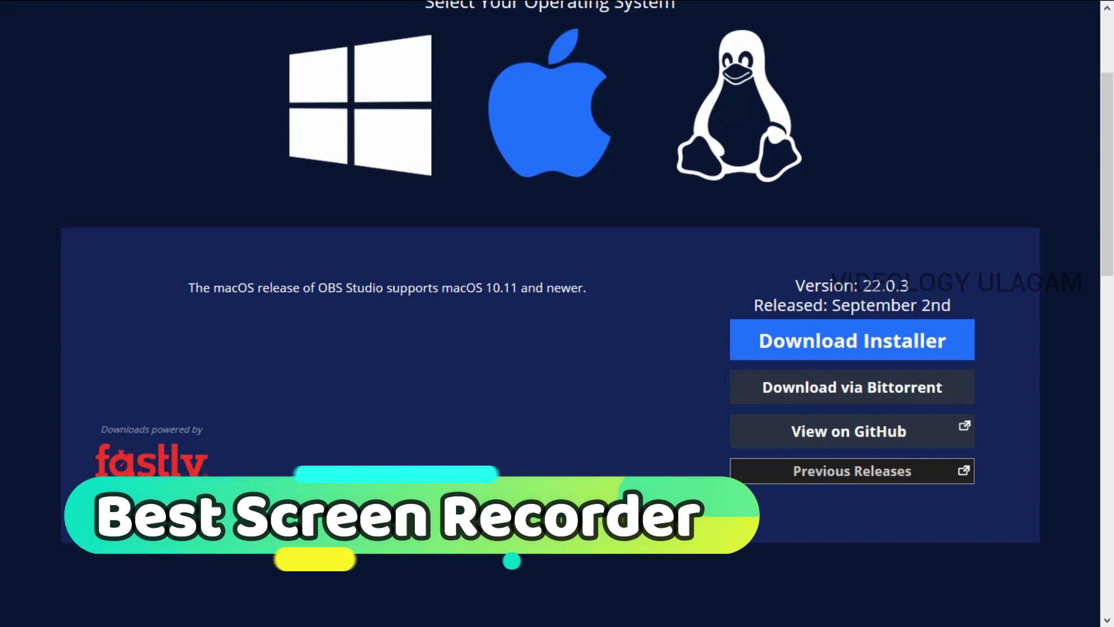
left_click(360, 105)
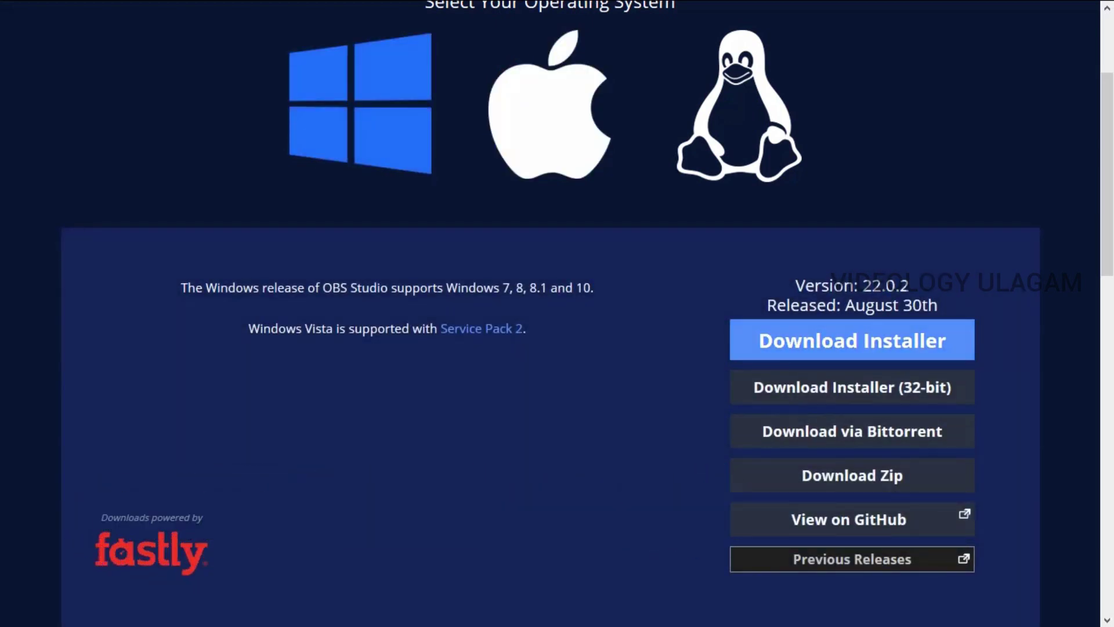
left_click_drag(842, 305, 938, 306)
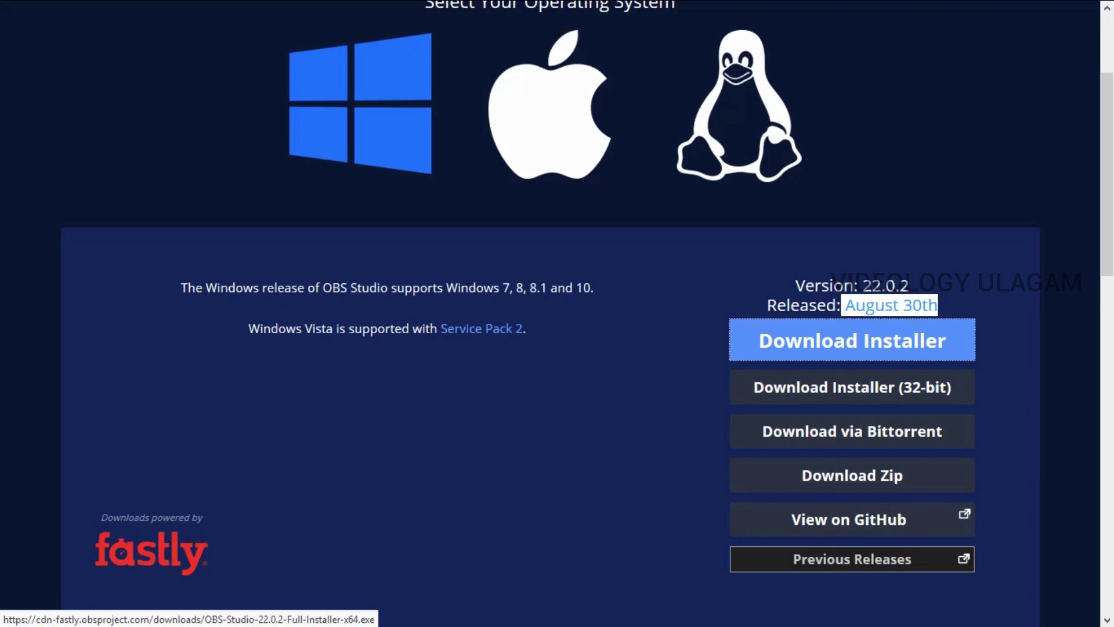
left_click(852, 340)
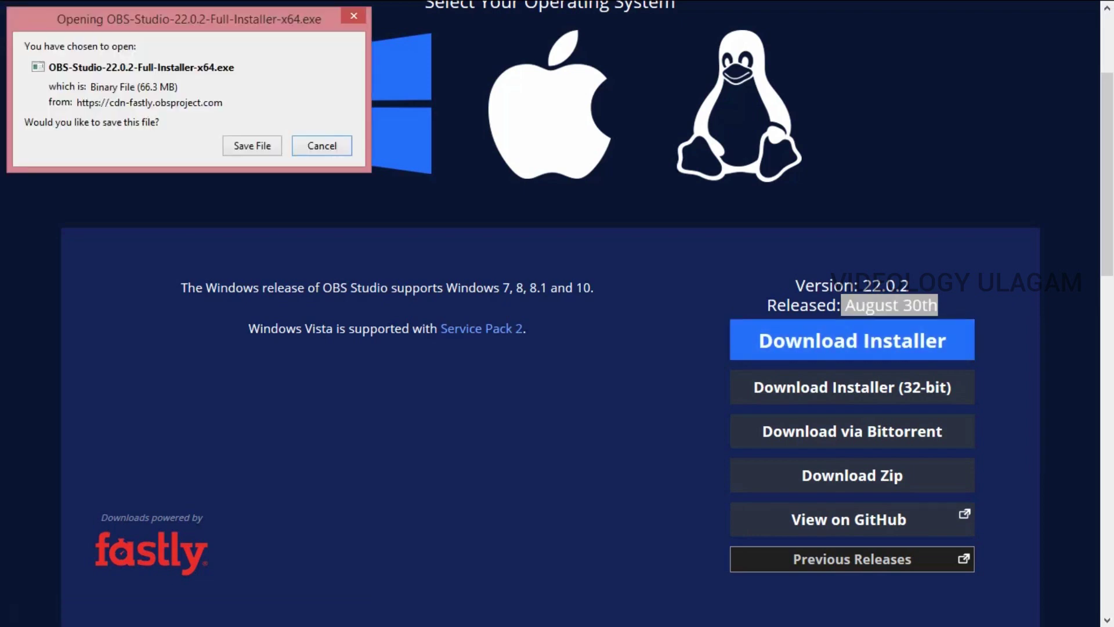
left_click_drag(140, 87, 169, 87)
left_click(253, 146)
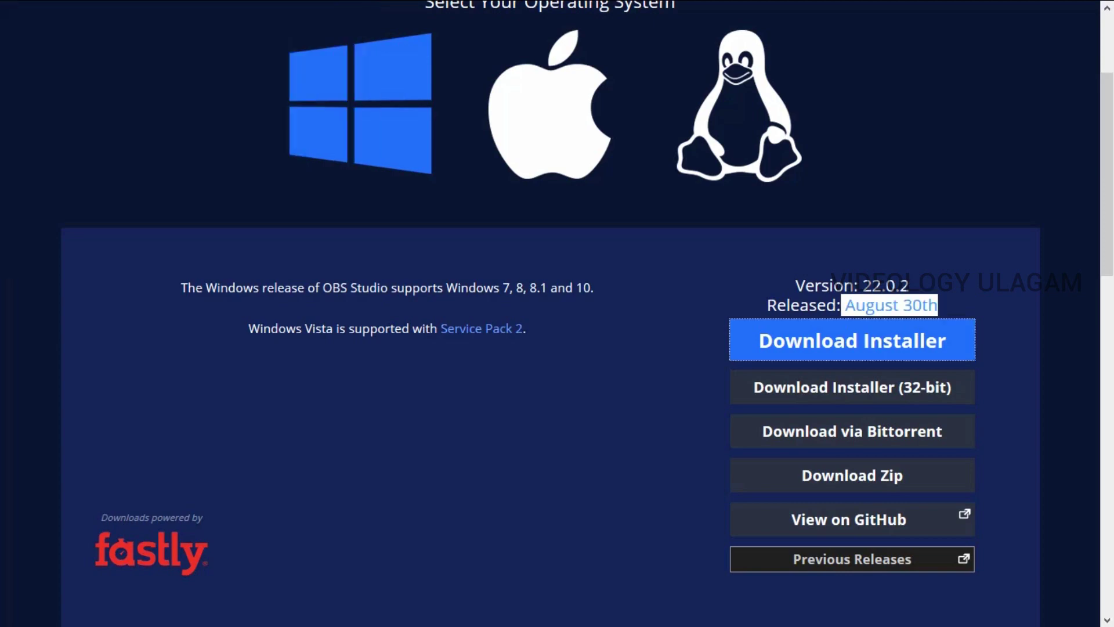
scroll(558, 313, "down", 12)
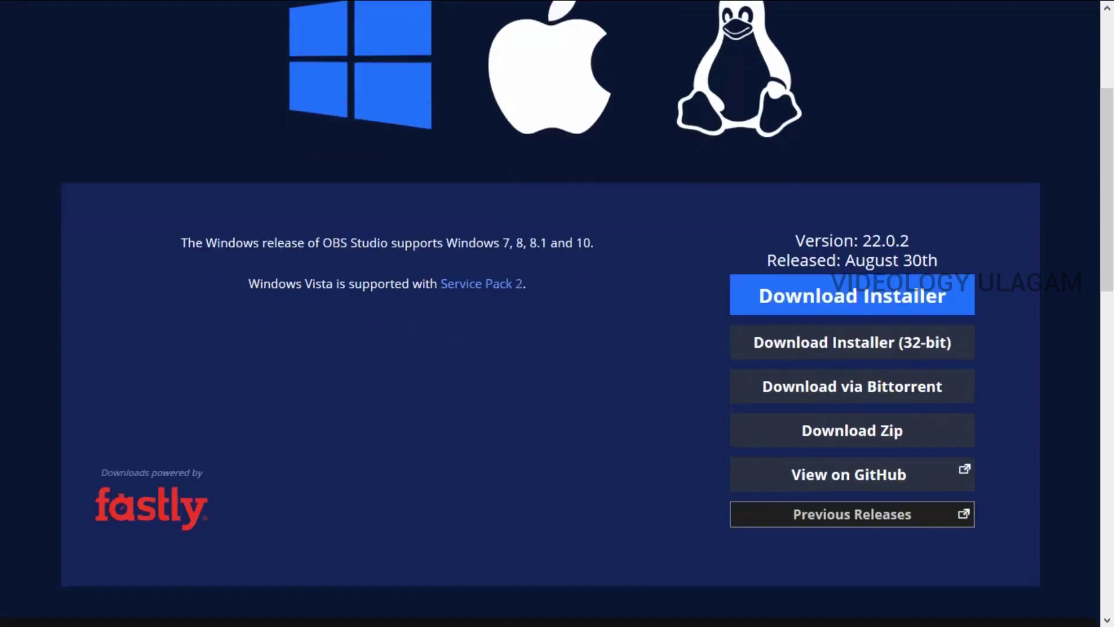
scroll(557, 313, "down", 4)
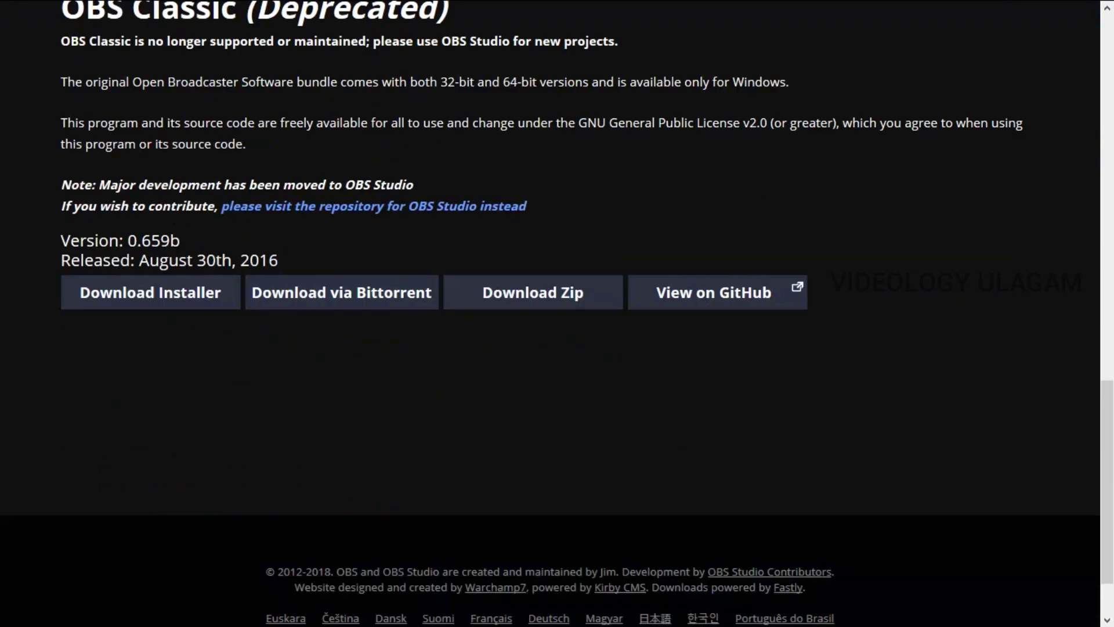
scroll(557, 313, "up", 16)
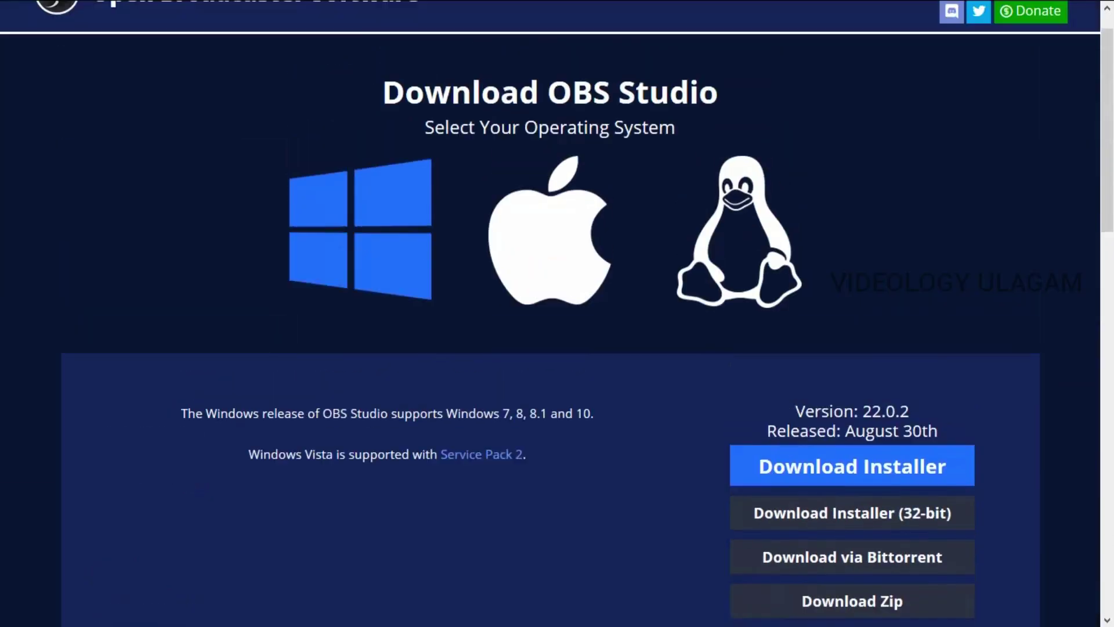